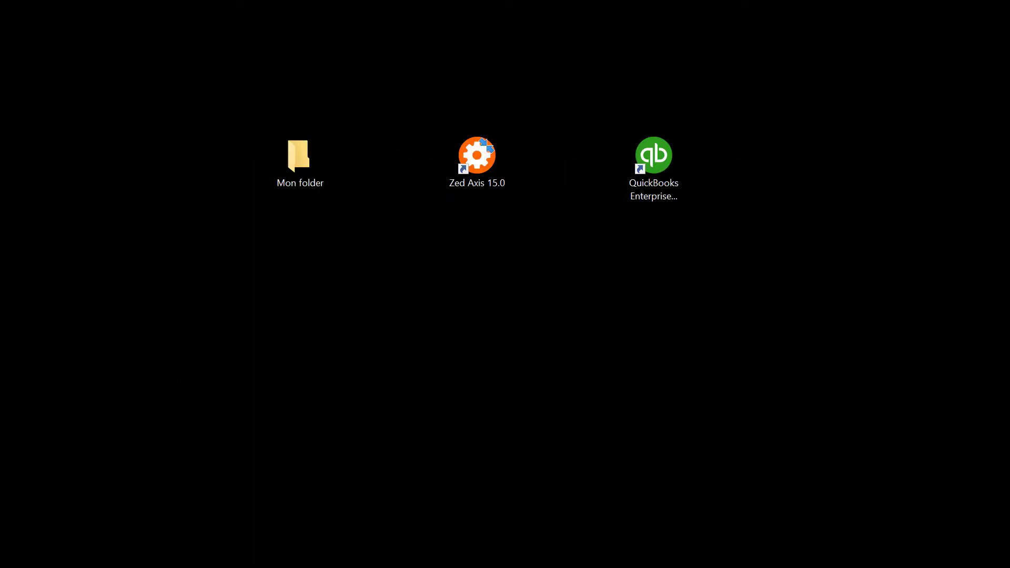
Step: Launch Zed Axis, open the Monitor settings and dismiss the missing monitor service warning
right_click(481, 153)
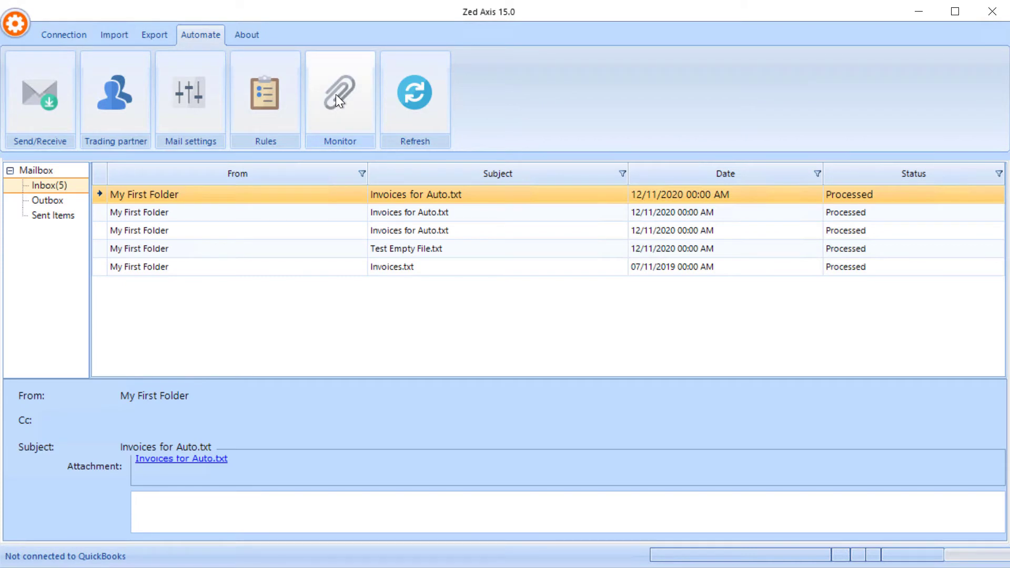
left_click(336, 95)
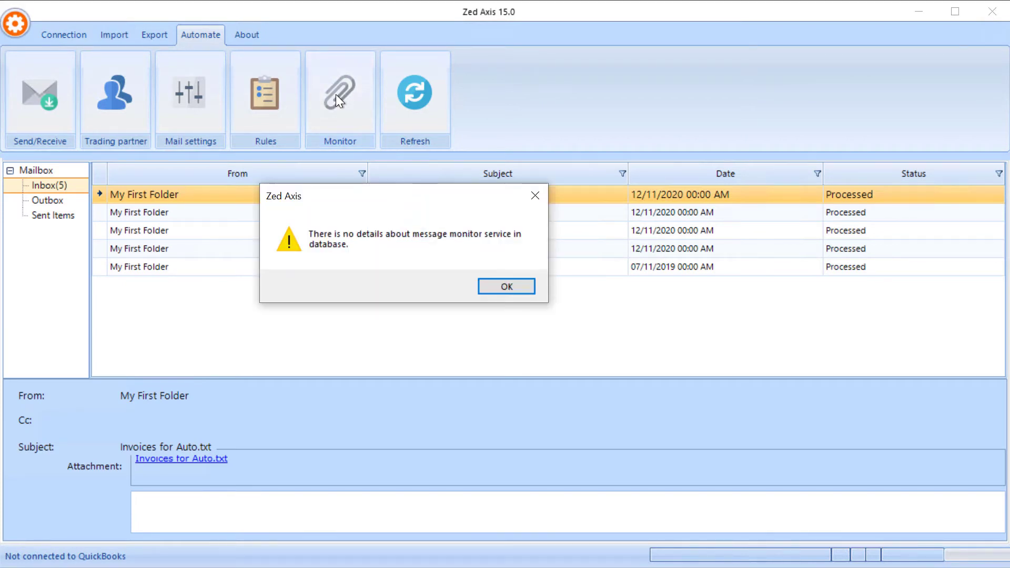
left_click(518, 285)
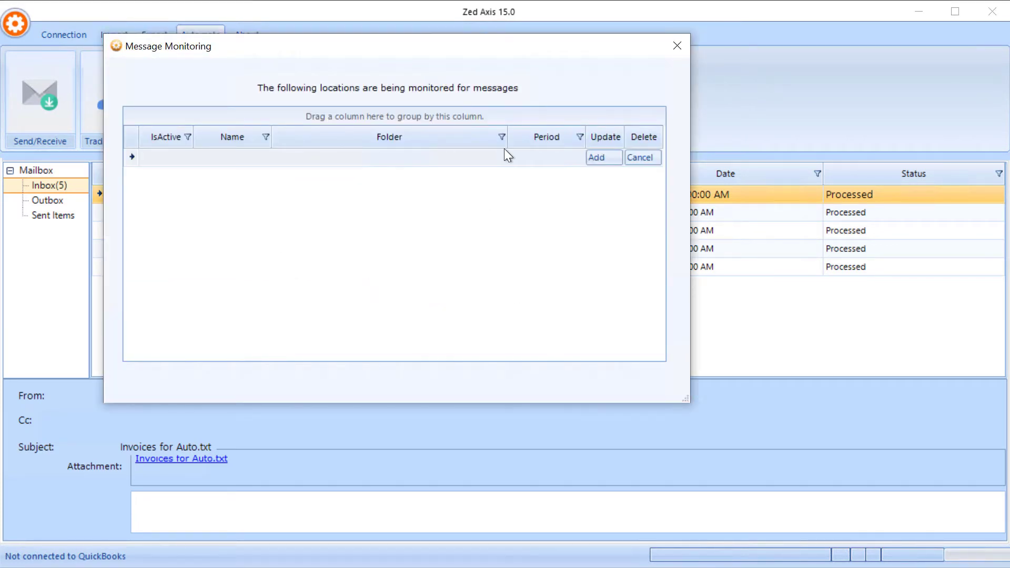
Step: Add an Active monitor entry named 'My Monitor' and browse for its folder
left_click(169, 156)
left_click(184, 157)
left_click(234, 154)
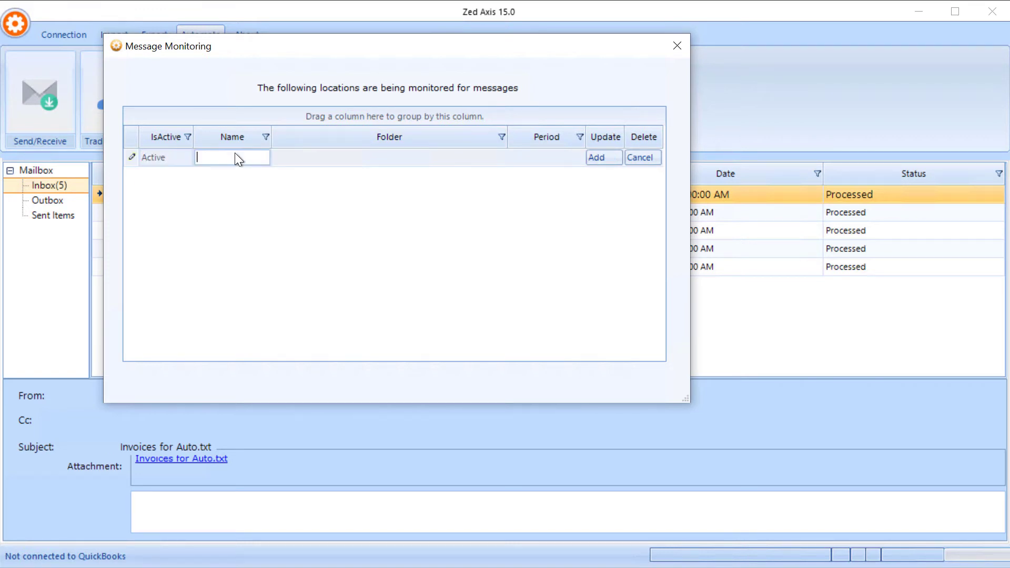
type("My Monitor")
key("Tab")
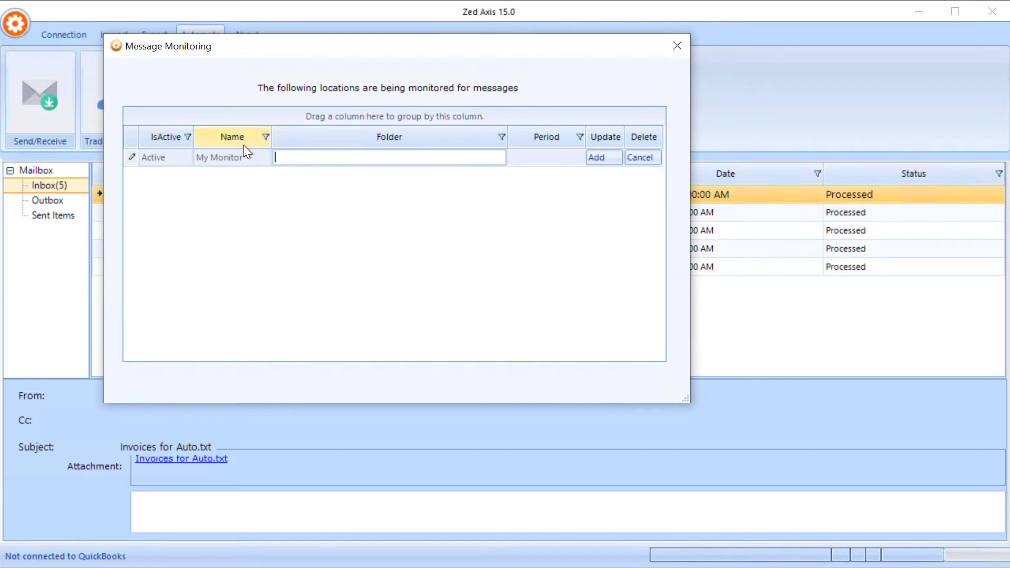
left_click(367, 158)
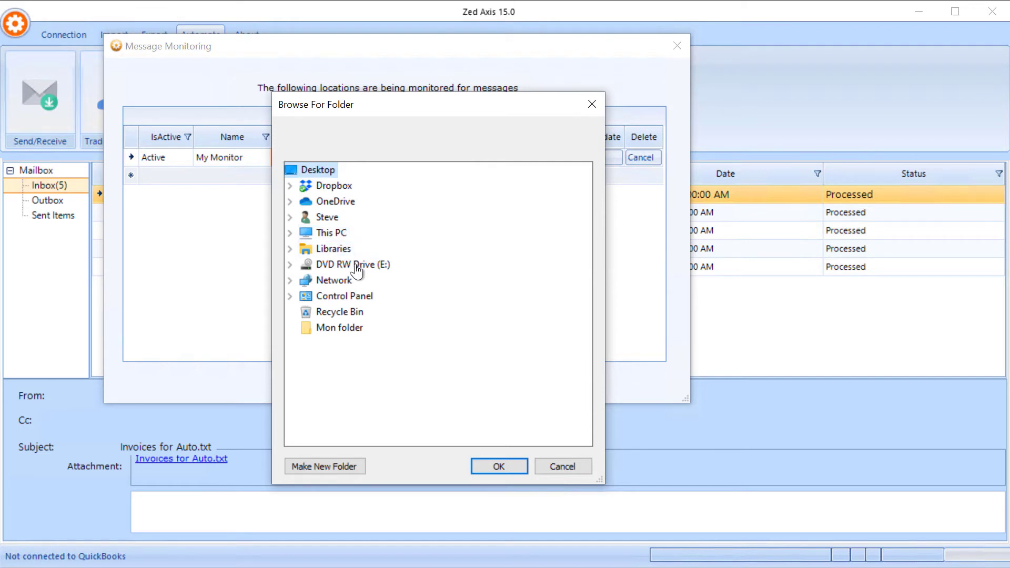
Step: Set My Monitor to watch the Mon folder with a 1 minute check period
left_click(351, 329)
left_click(491, 465)
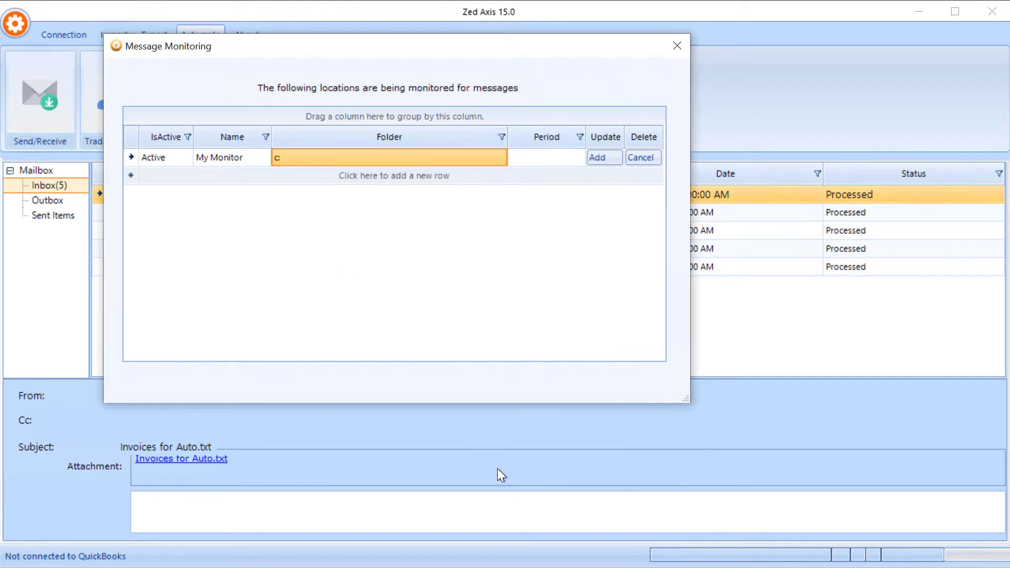
left_click(551, 156)
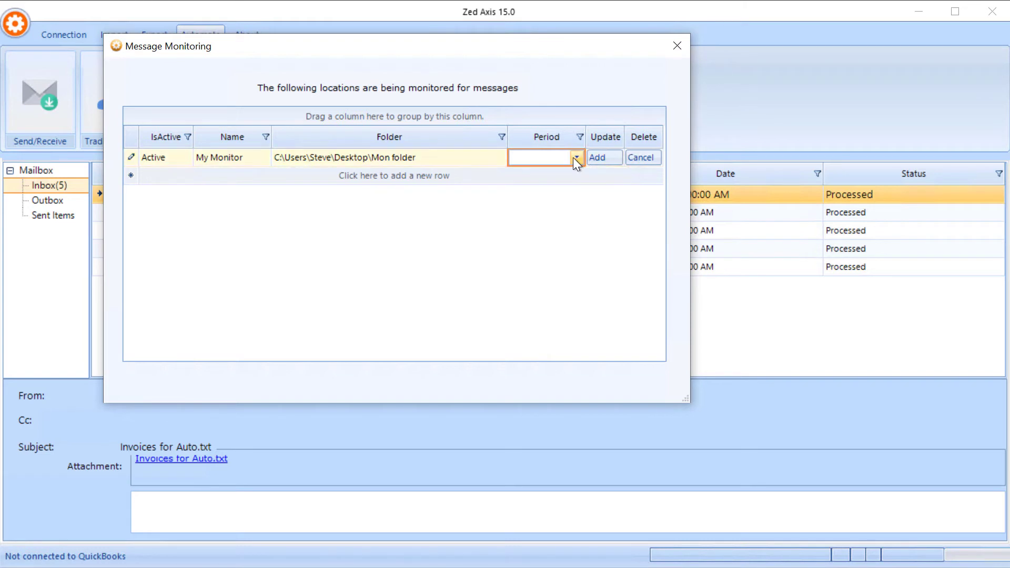
left_click(576, 157)
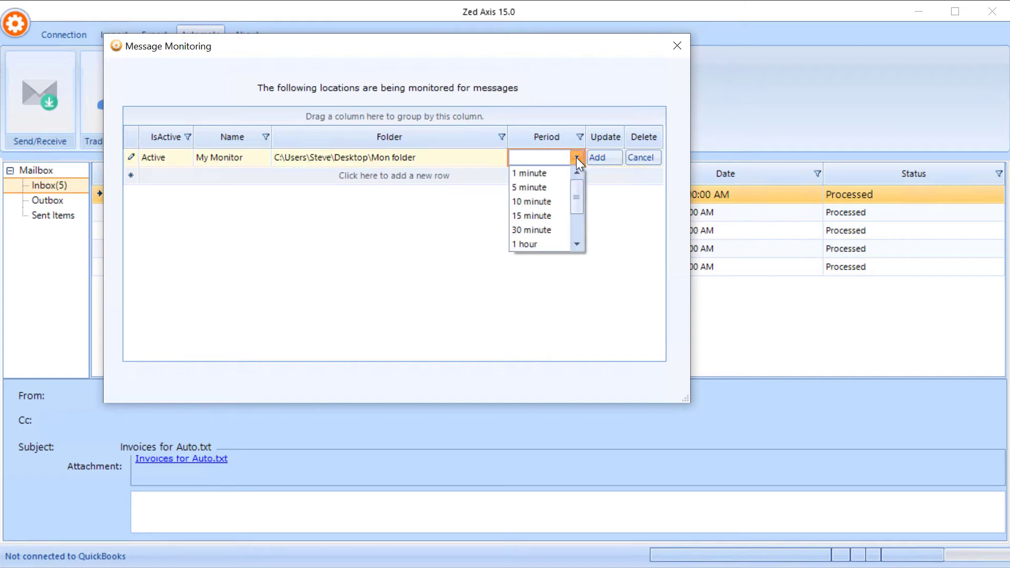
left_click(545, 173)
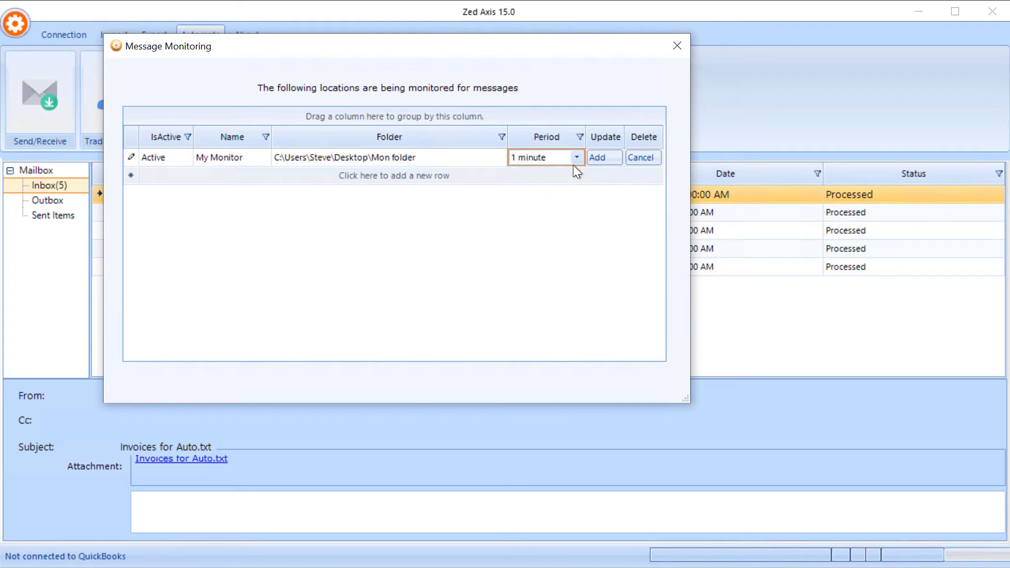
Step: Add the monitor, installing its service and acknowledging the admin and success notices
left_click(596, 158)
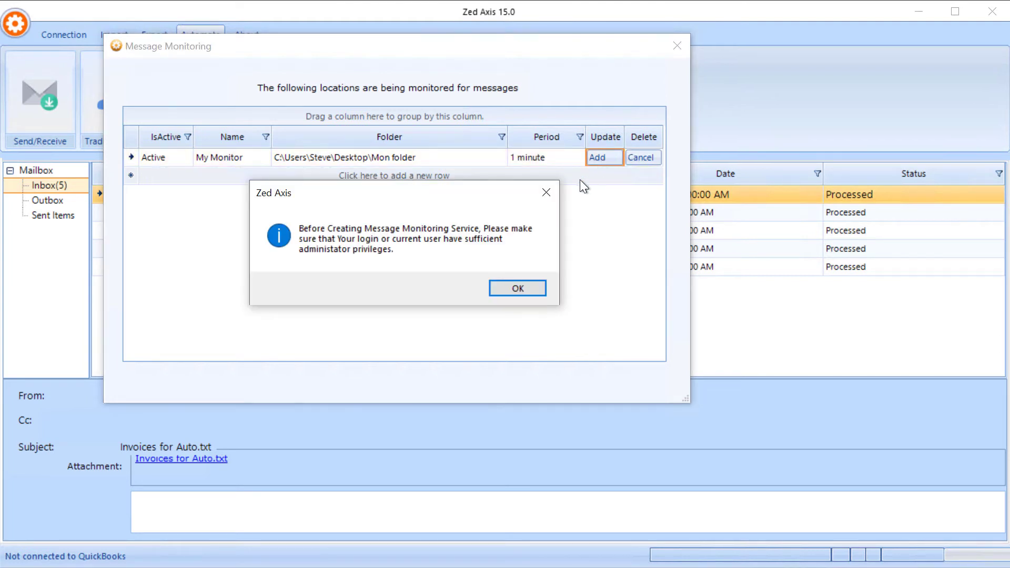
left_click(528, 284)
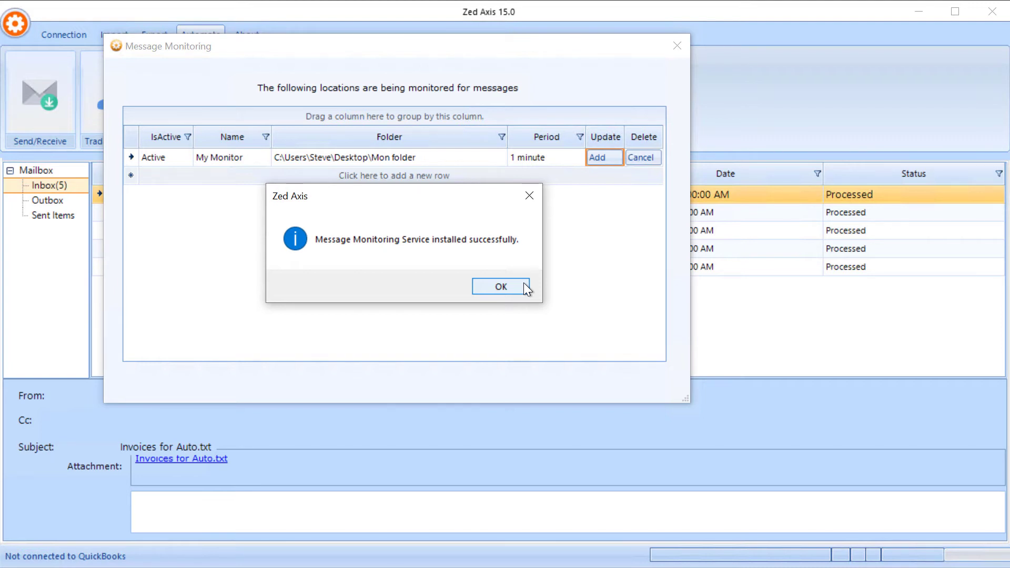
left_click(524, 284)
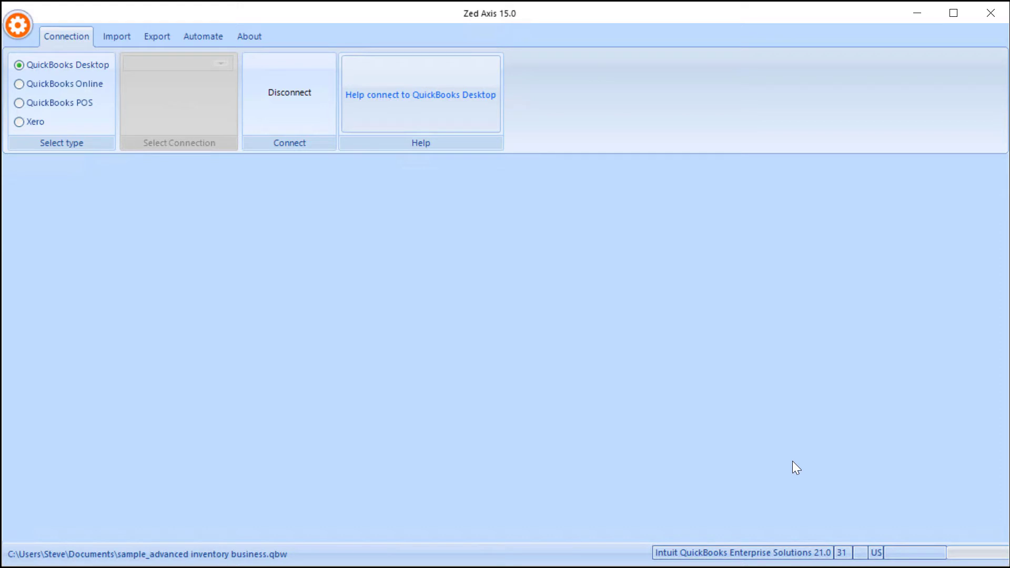
Step: Start a new rule from the automation processing rules list
left_click(211, 36)
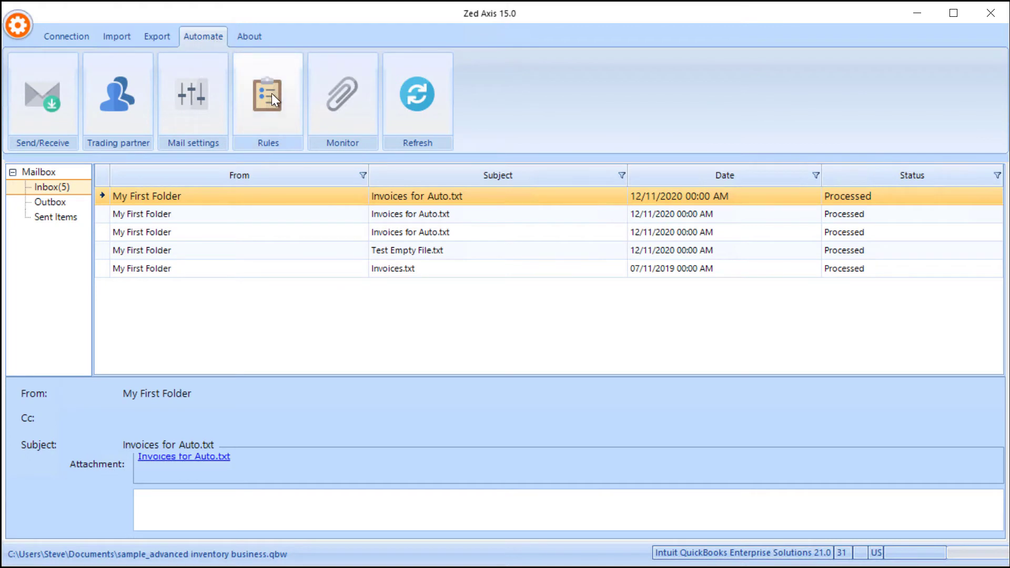
left_click(272, 95)
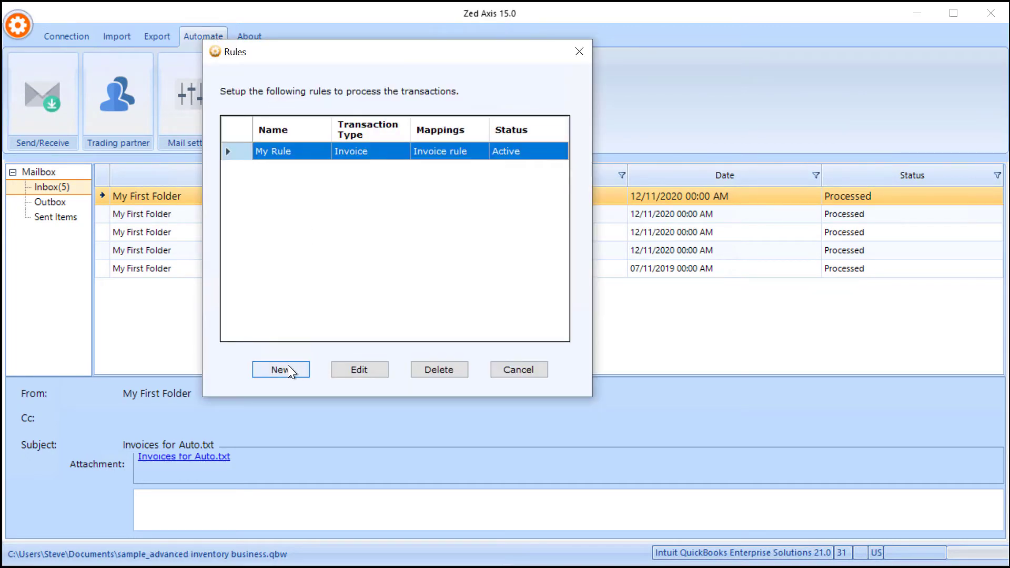
left_click(296, 371)
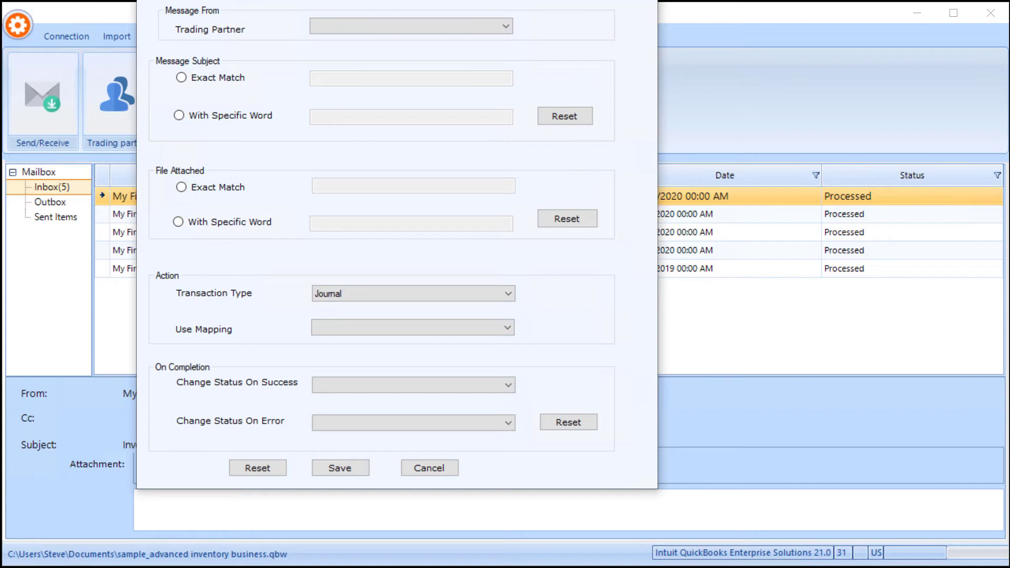
Step: Set the rule's trading partner to My Monitor, matching attached files containing 'invoice'
left_click(440, 25)
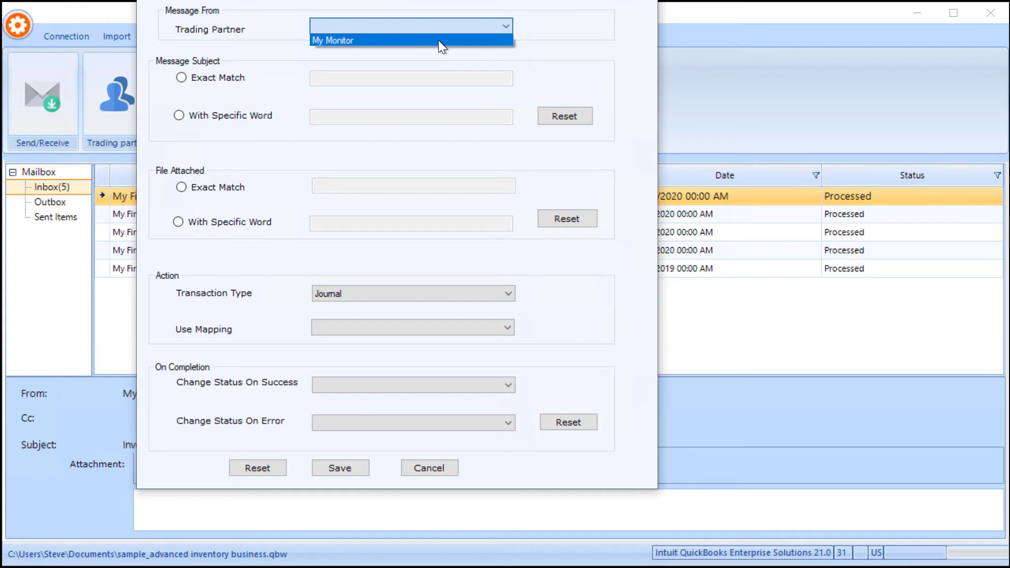
left_click(439, 42)
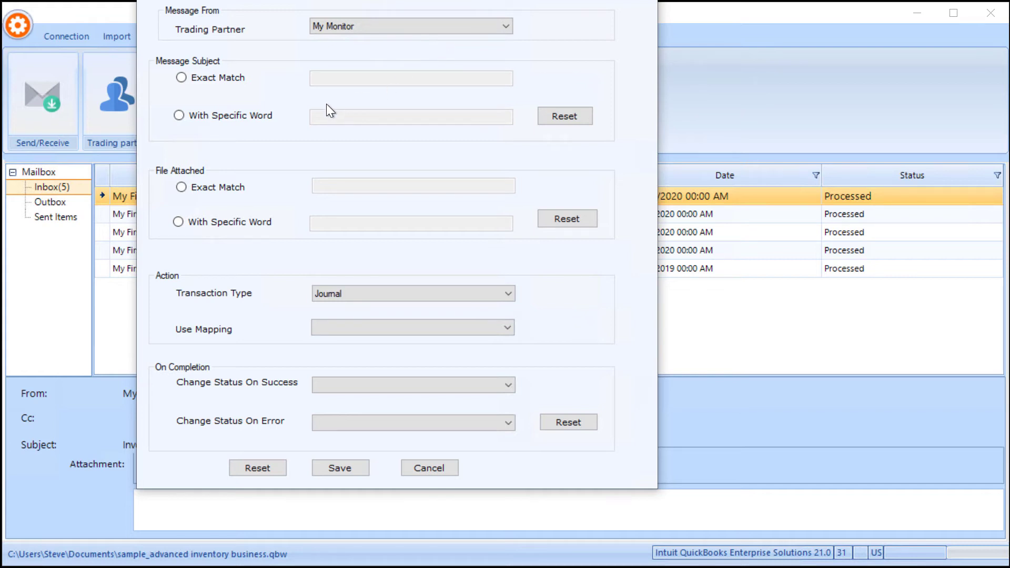
left_click(177, 222)
left_click(325, 220)
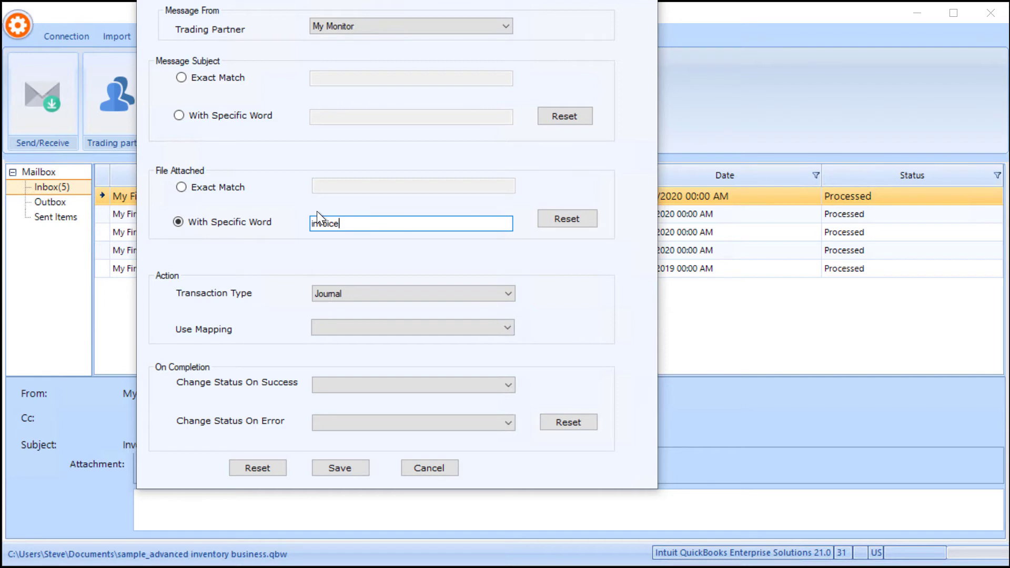
left_click(356, 293)
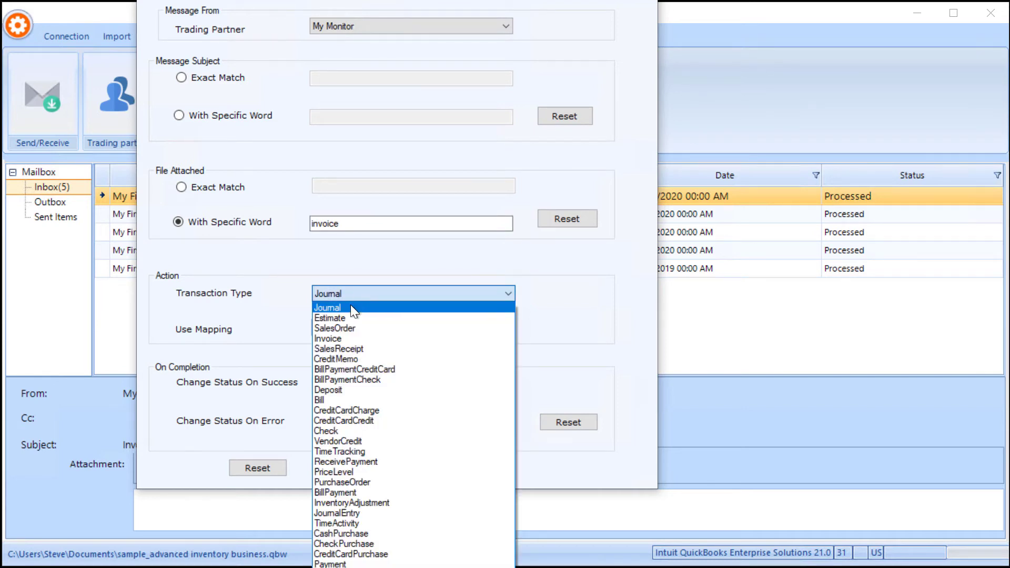
Step: Set the rule's transaction type to Invoice using the My invoice map mapping
left_click(343, 338)
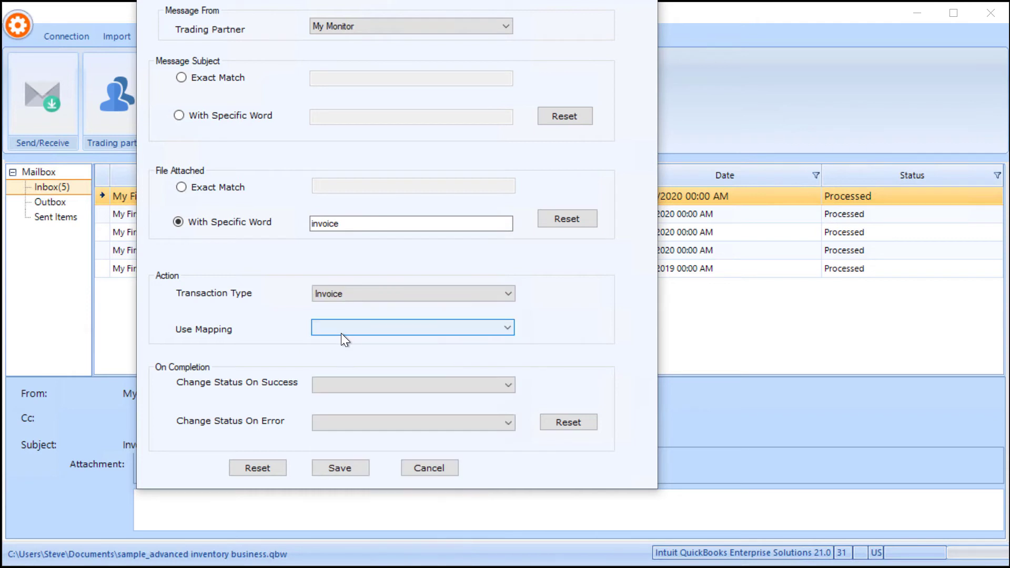
left_click(348, 327)
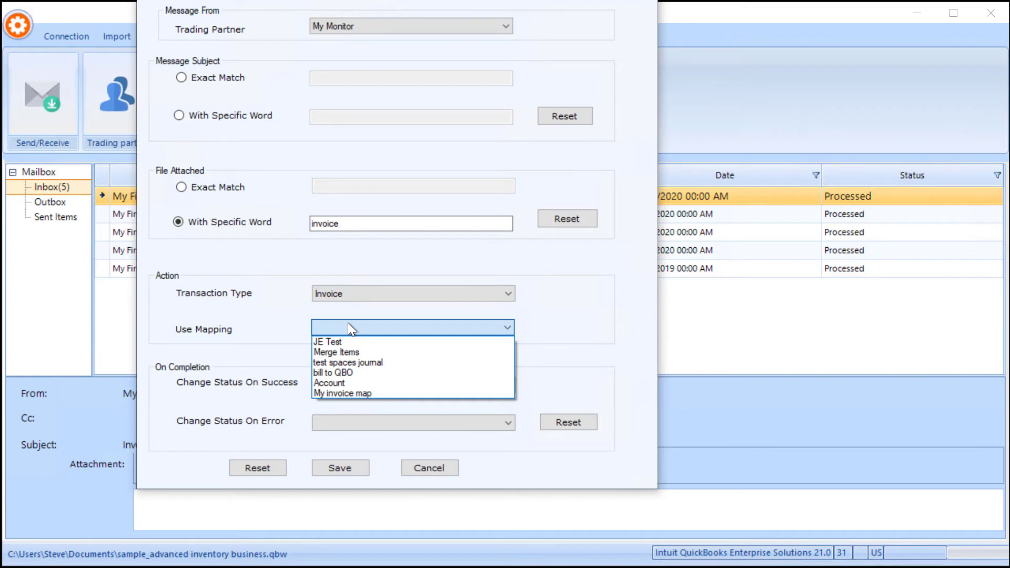
left_click(350, 393)
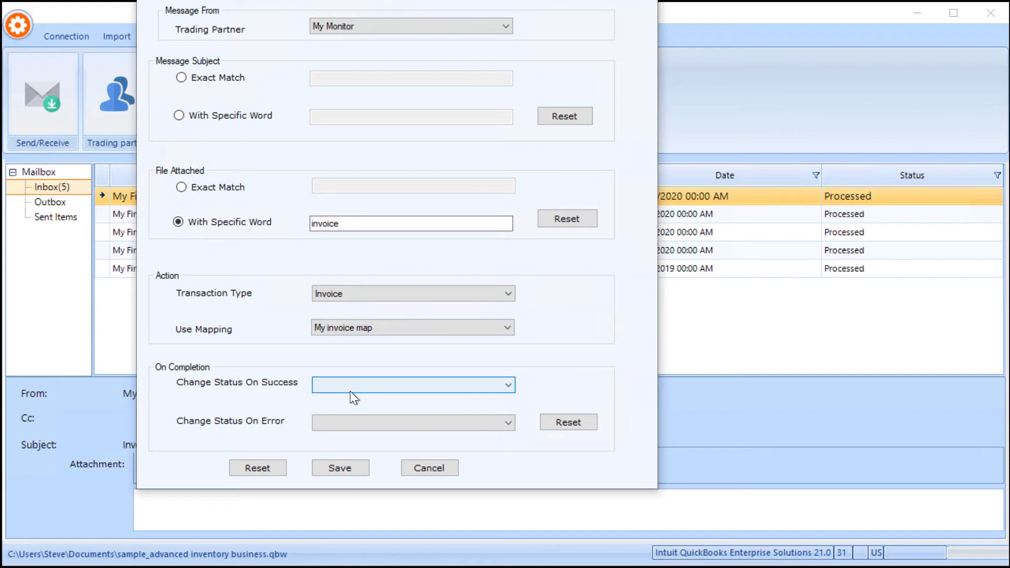
Step: Mark messages Processed on success and Failed on error, then save the rule
left_click(358, 385)
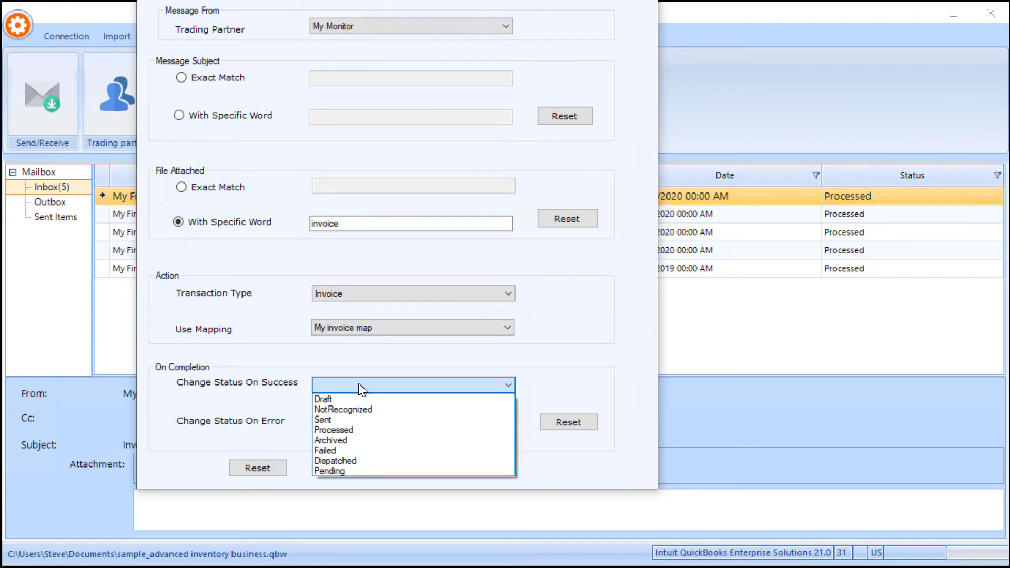
left_click(348, 429)
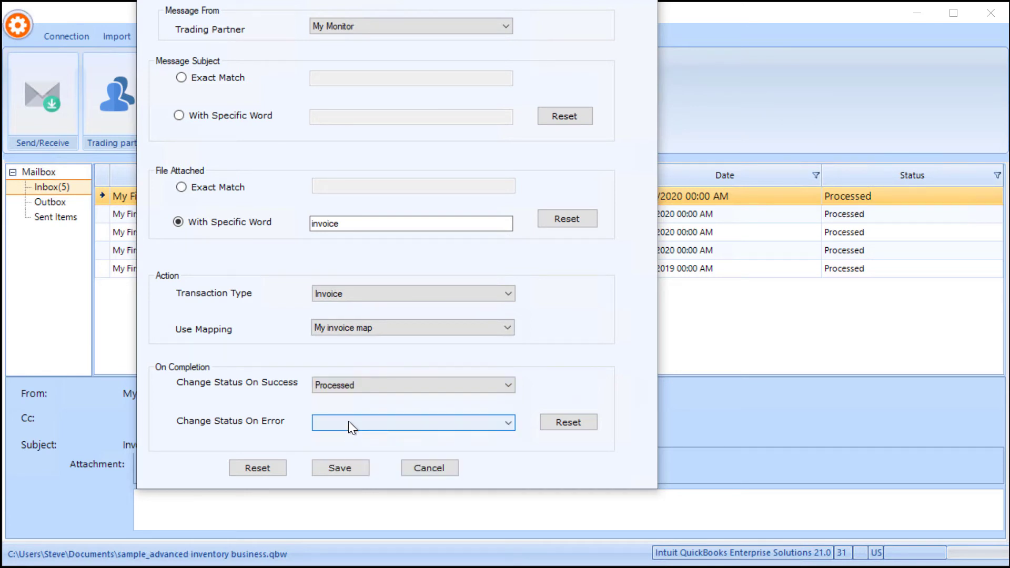
left_click(348, 423)
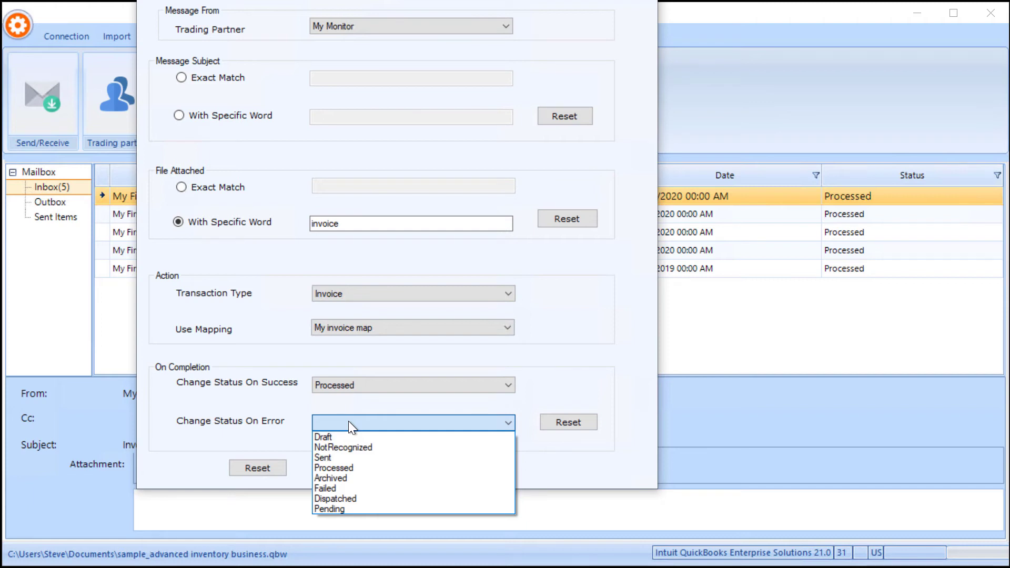
left_click(331, 488)
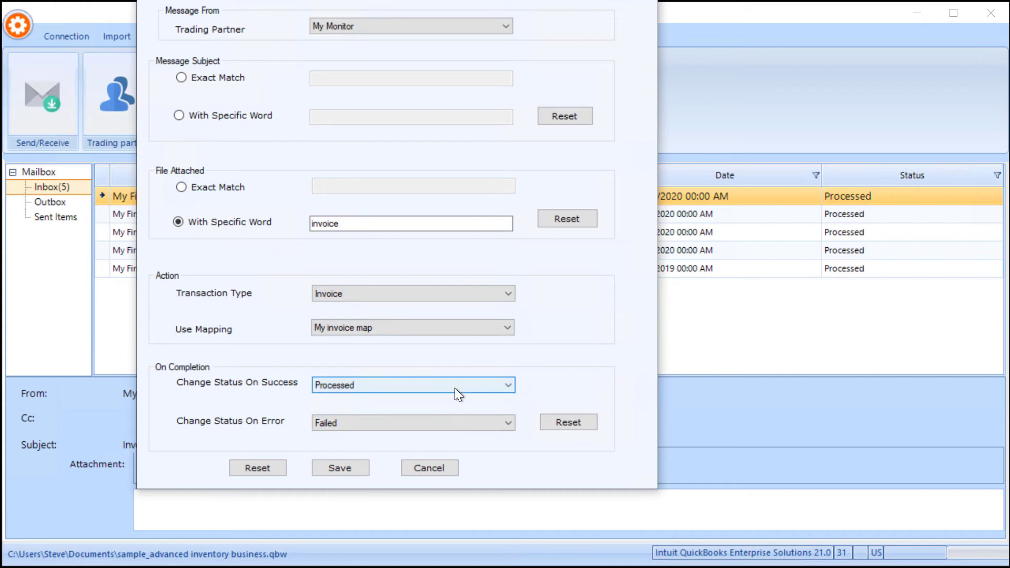
left_click(346, 464)
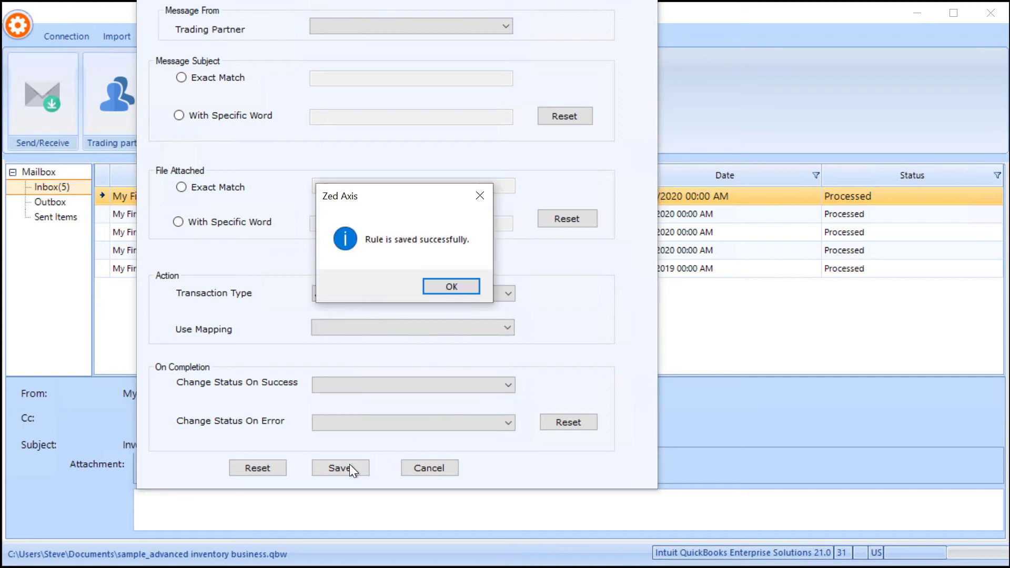
left_click(452, 287)
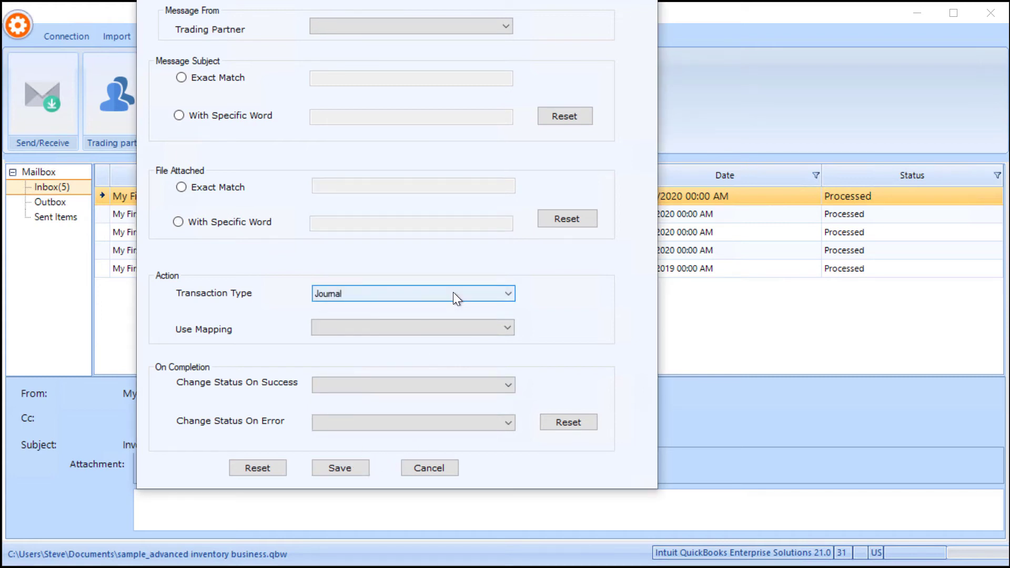
Step: Close the rule editor and select Invoices - 001.txt on the desktop
left_click(436, 467)
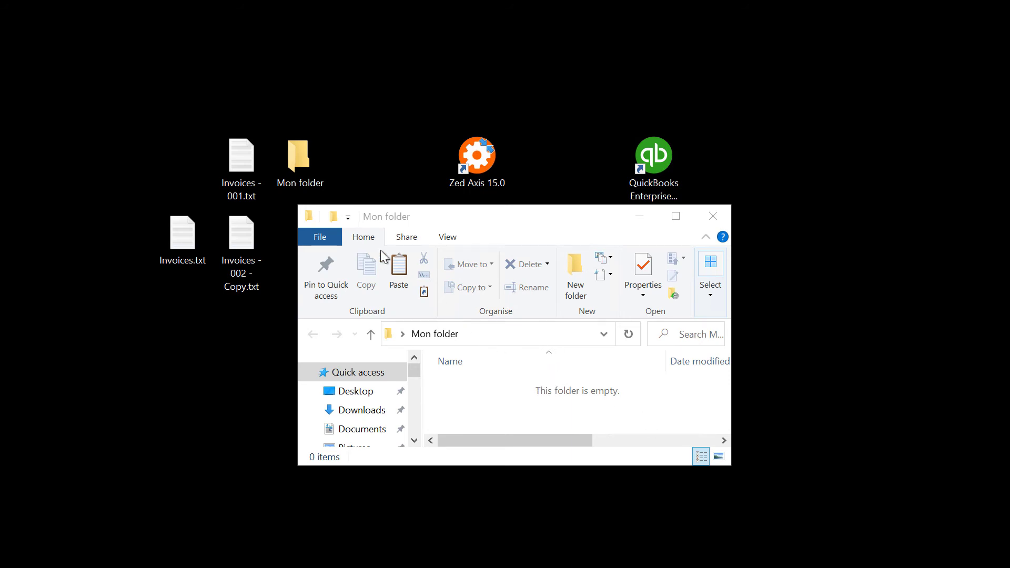
left_click(239, 156)
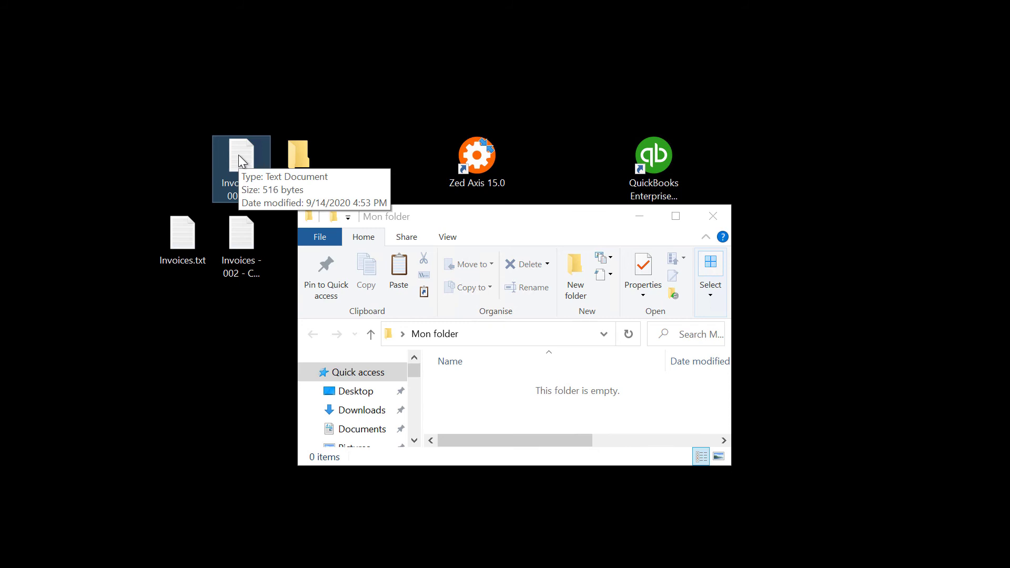
Step: Move Invoices - 001.txt into the Mon folder, then launch Zed Axis 15.0
left_click_drag(256, 179, 470, 397)
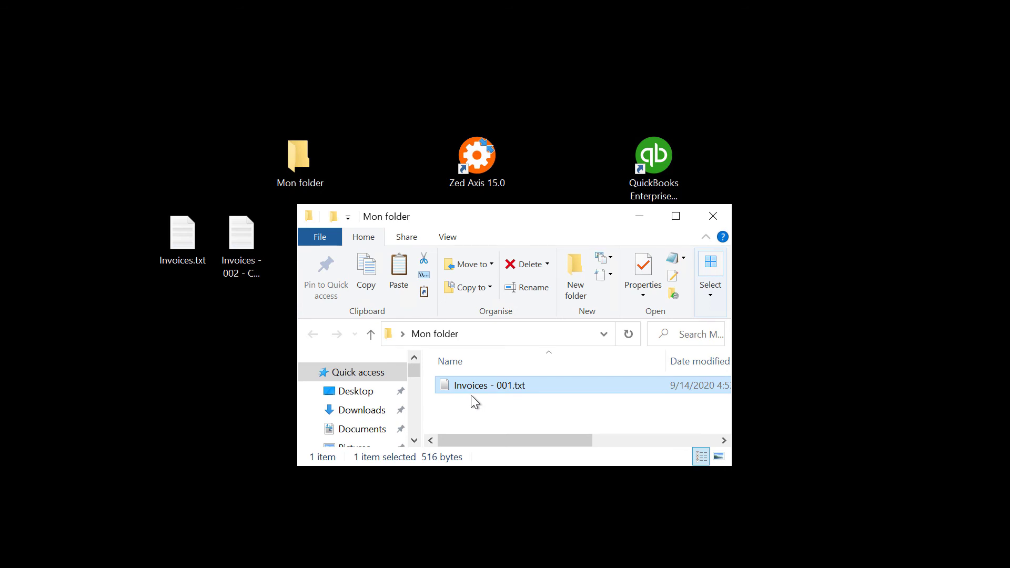
left_click(483, 168)
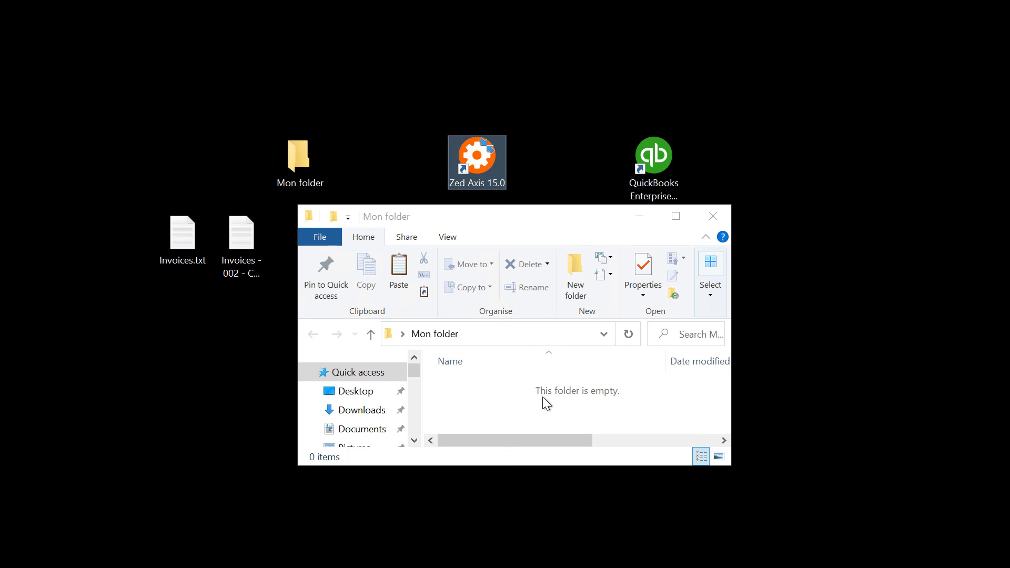
double_click(478, 160)
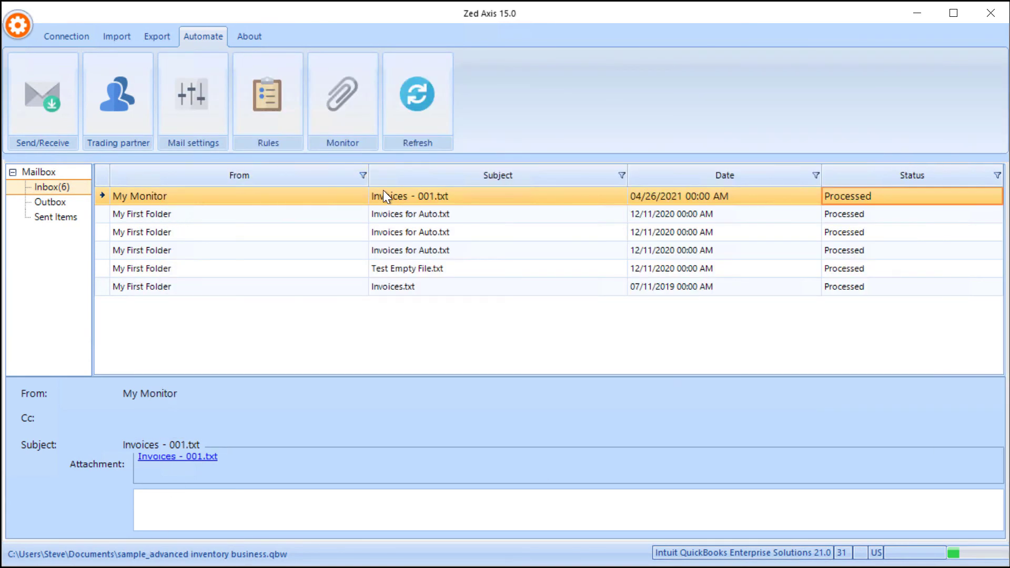
Step: Open the imported Invoices - 001.txt attachment and then Park Homes' invoice 1005 in QuickBooks
left_click(180, 462)
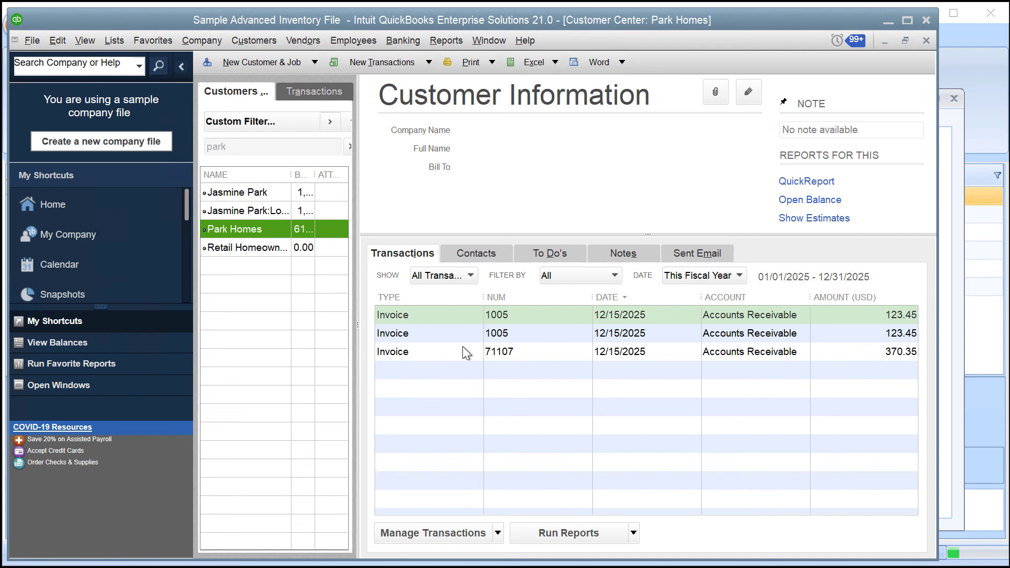
double_click(446, 314)
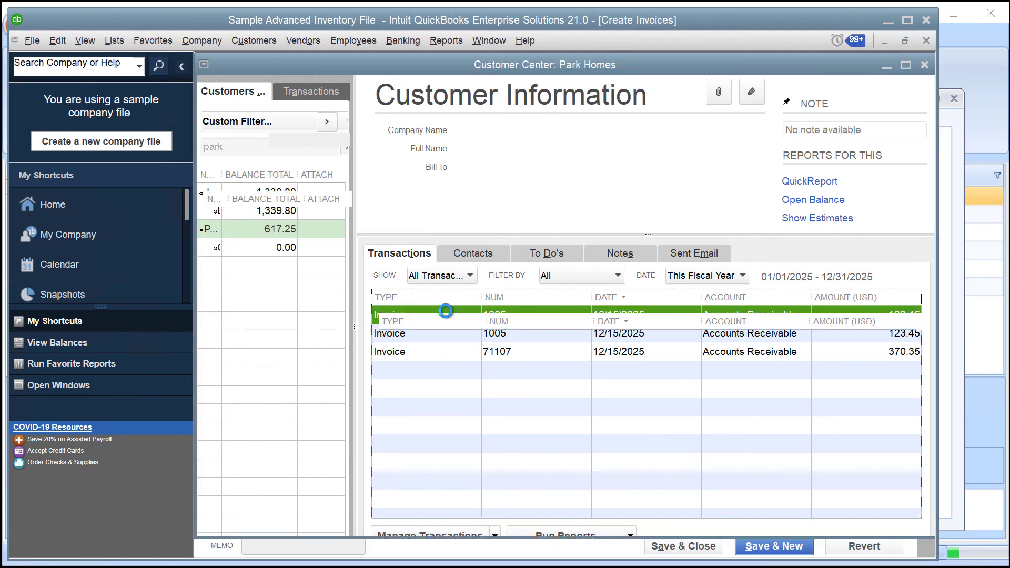